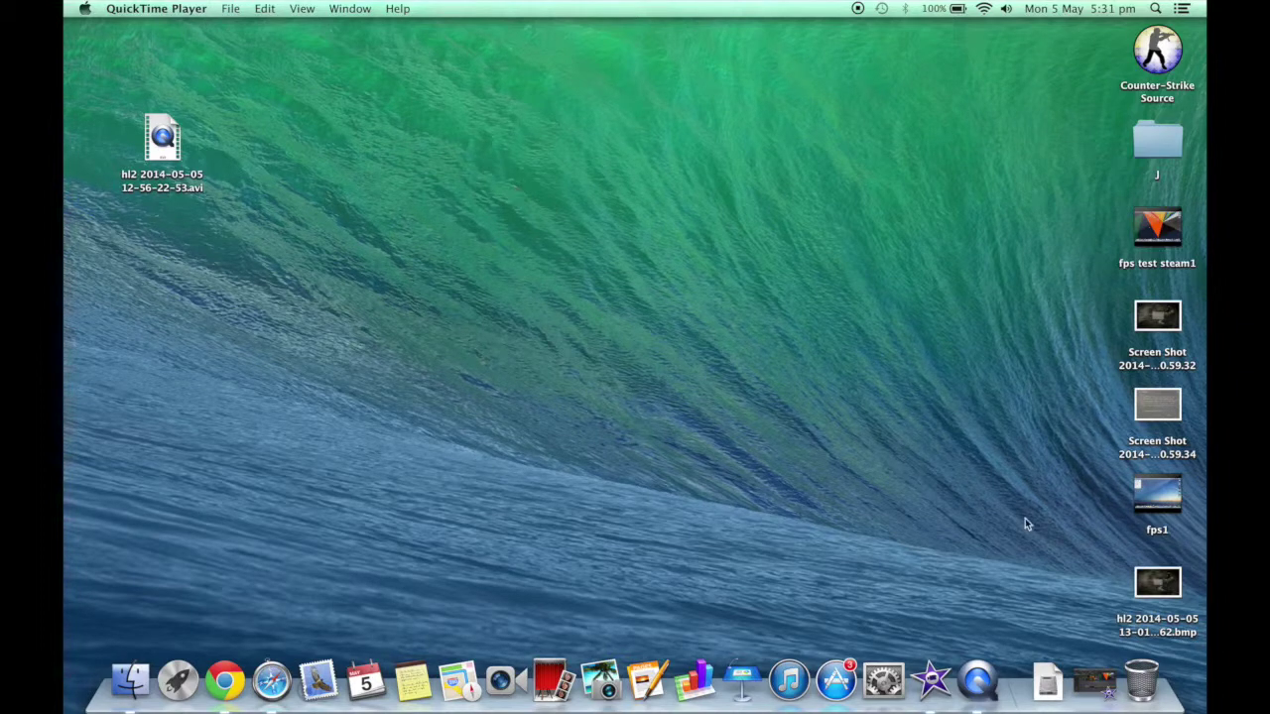
Step: Show the Downloads stack from the Dock, revealing vlc-2.1.4.dmg
click(1056, 679)
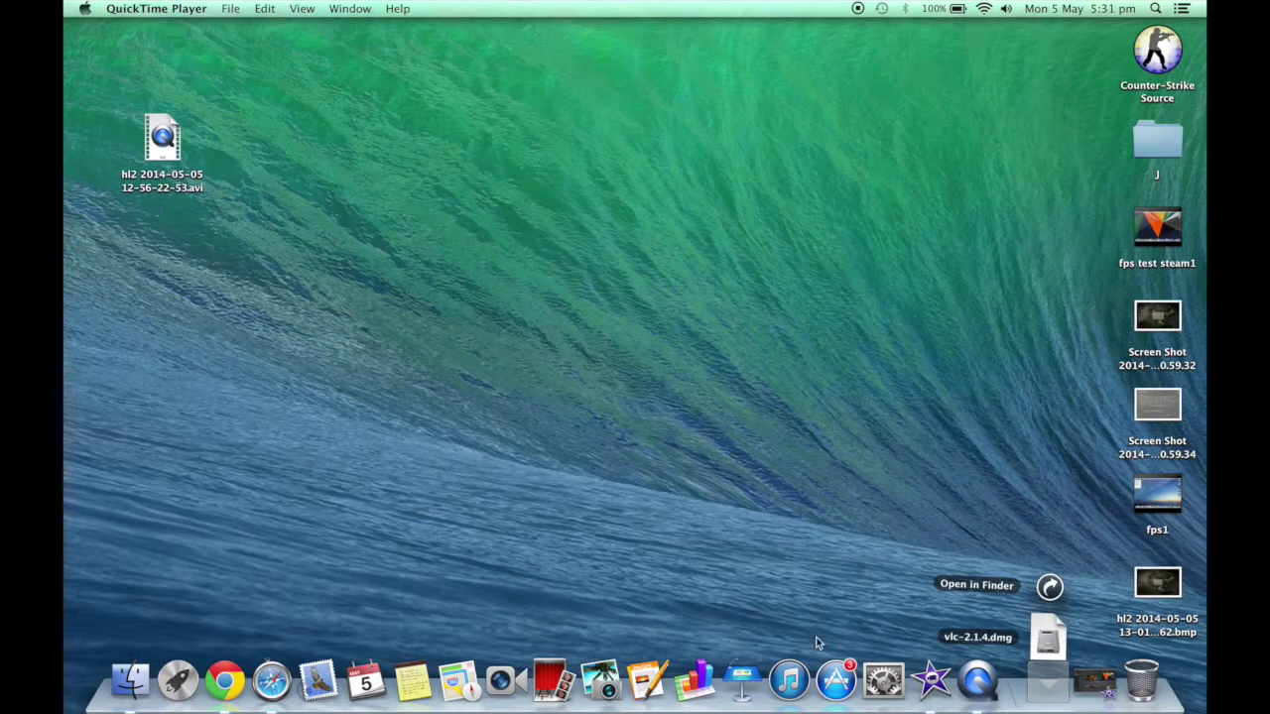
Step: Mount vlc-2.1.4.dmg, launch VLC past the security warning, and move its window aside
click(1043, 639)
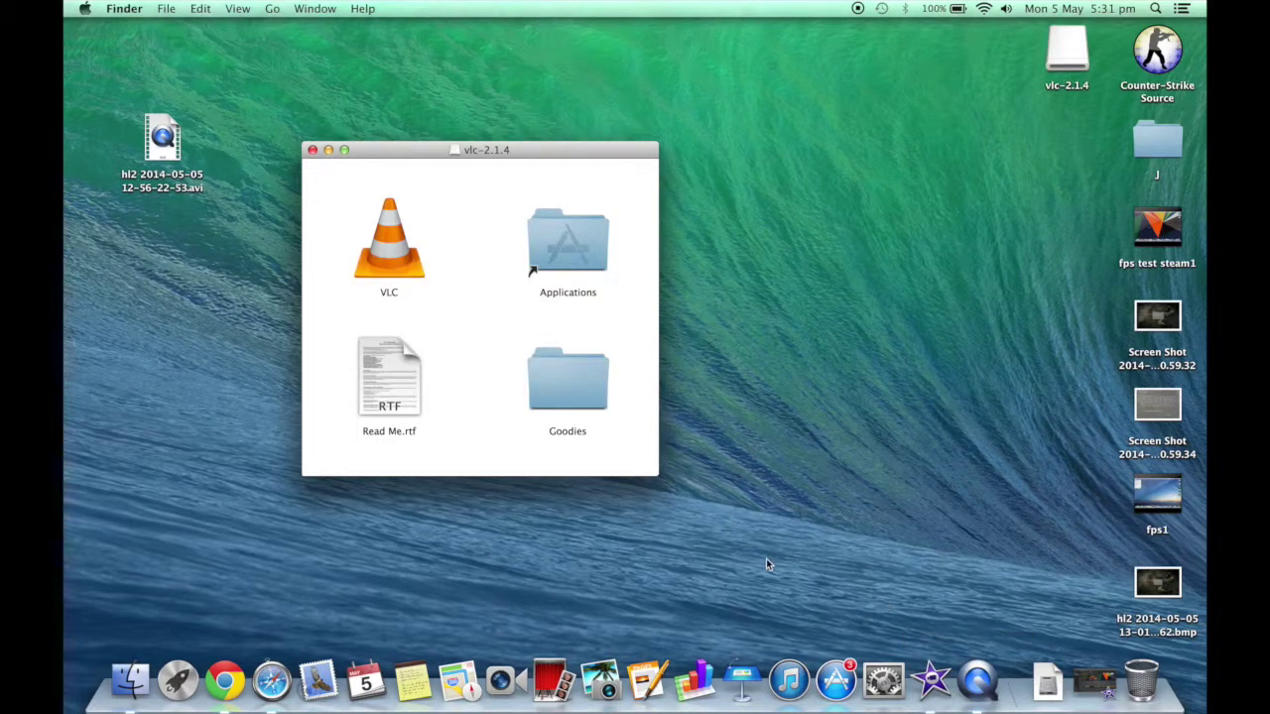
double_click(403, 265)
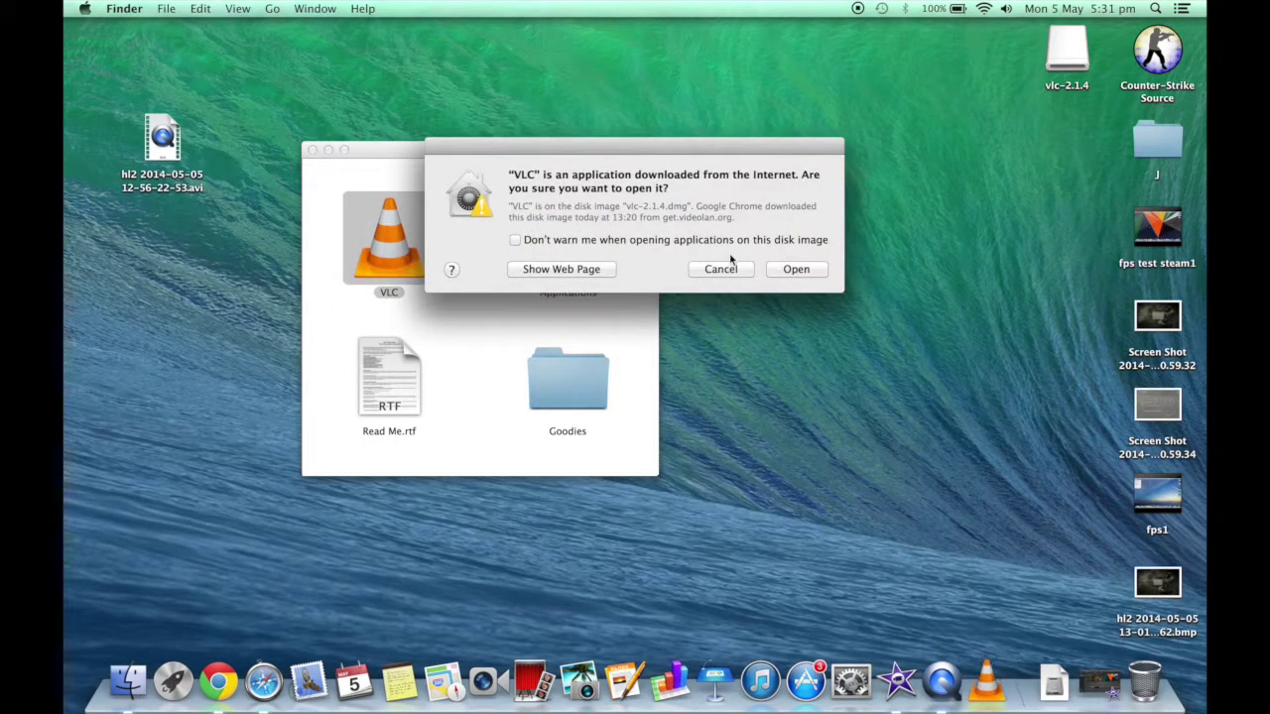
click(791, 272)
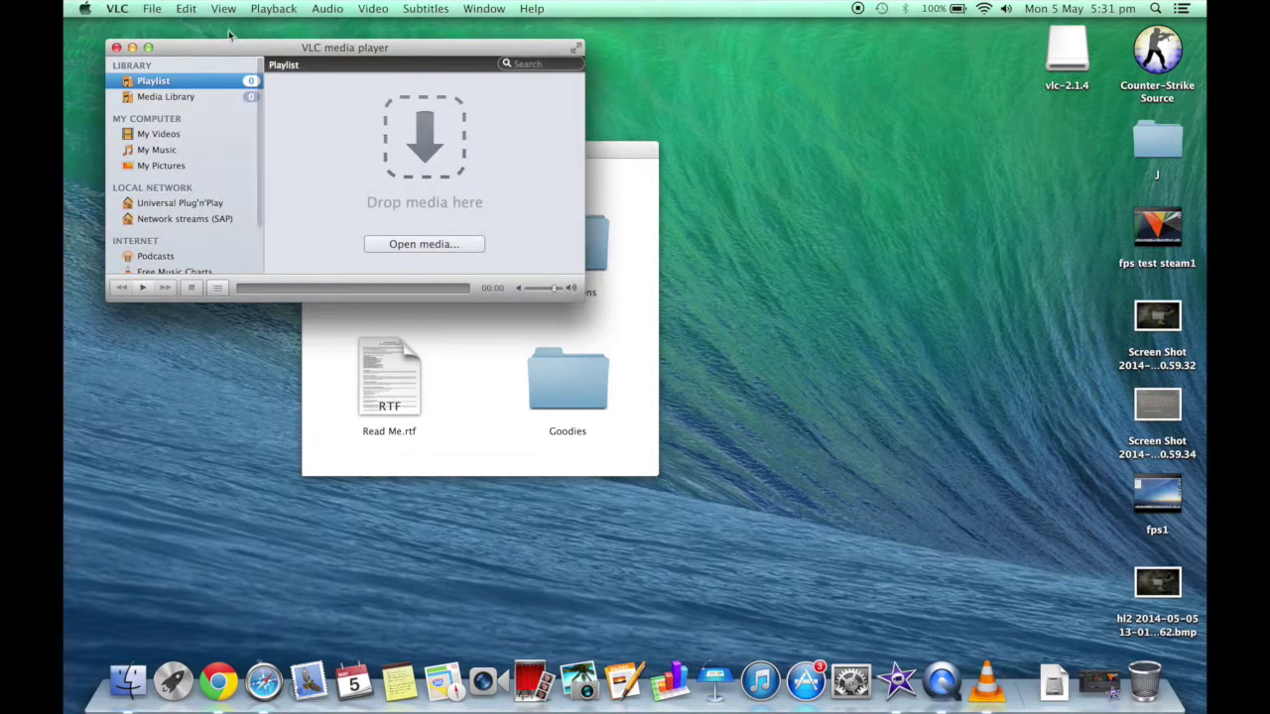
drag(230, 49, 700, 98)
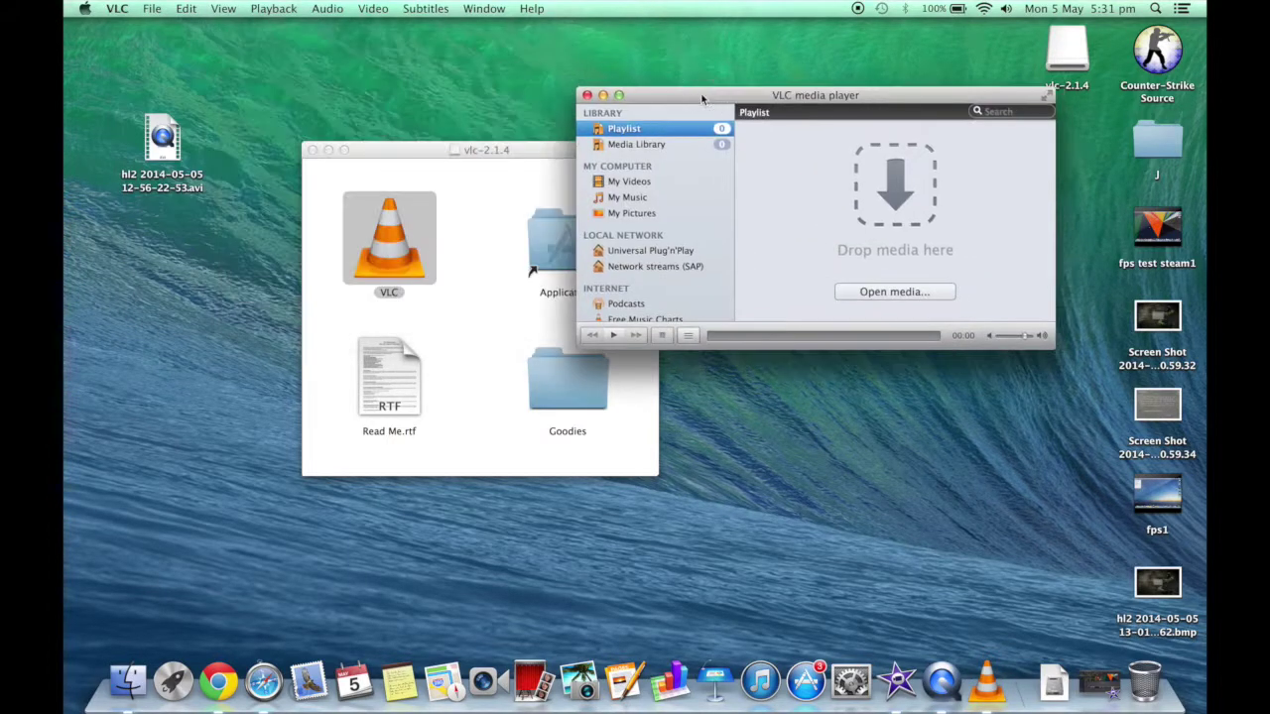
click(181, 129)
drag(183, 129, 859, 190)
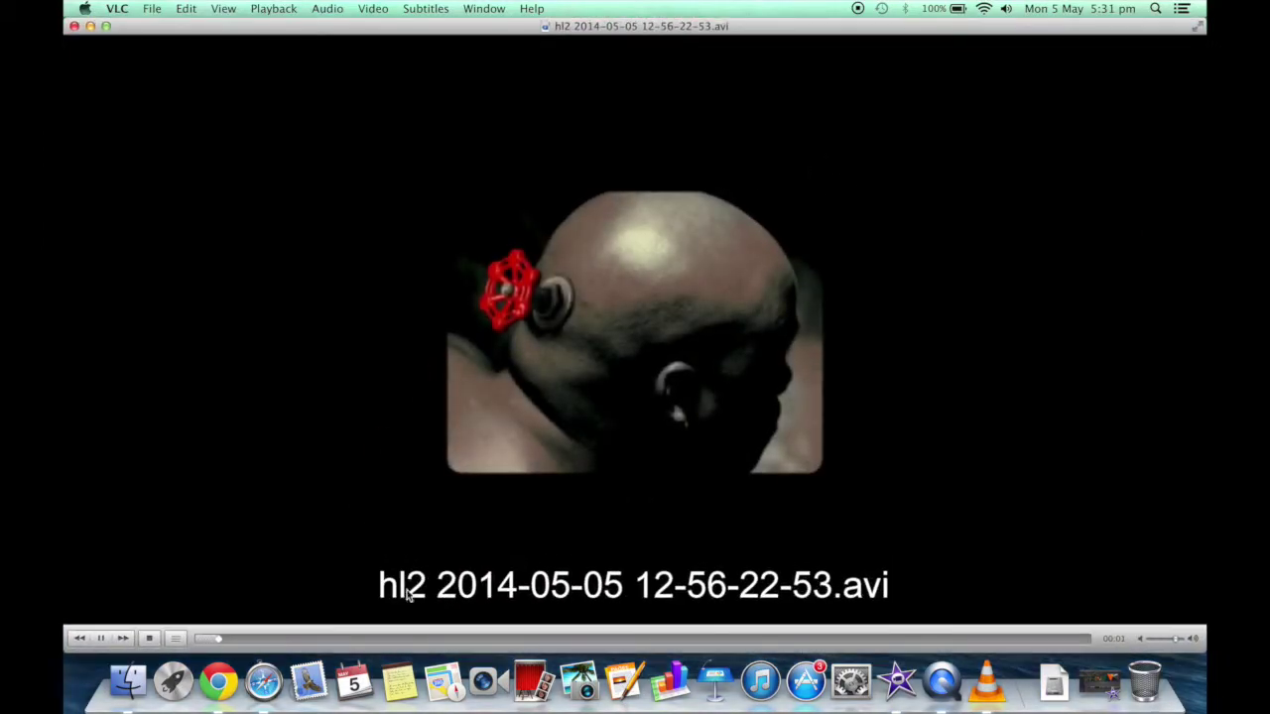
drag(295, 643, 436, 643)
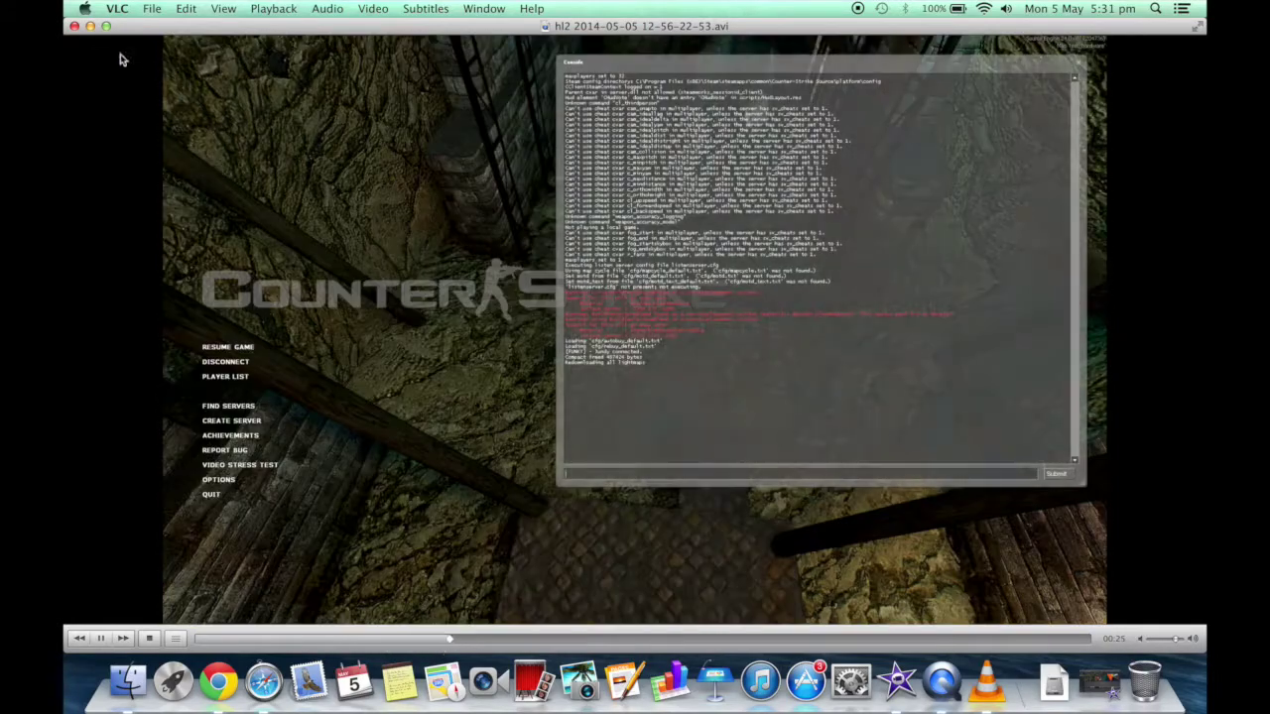
click(75, 28)
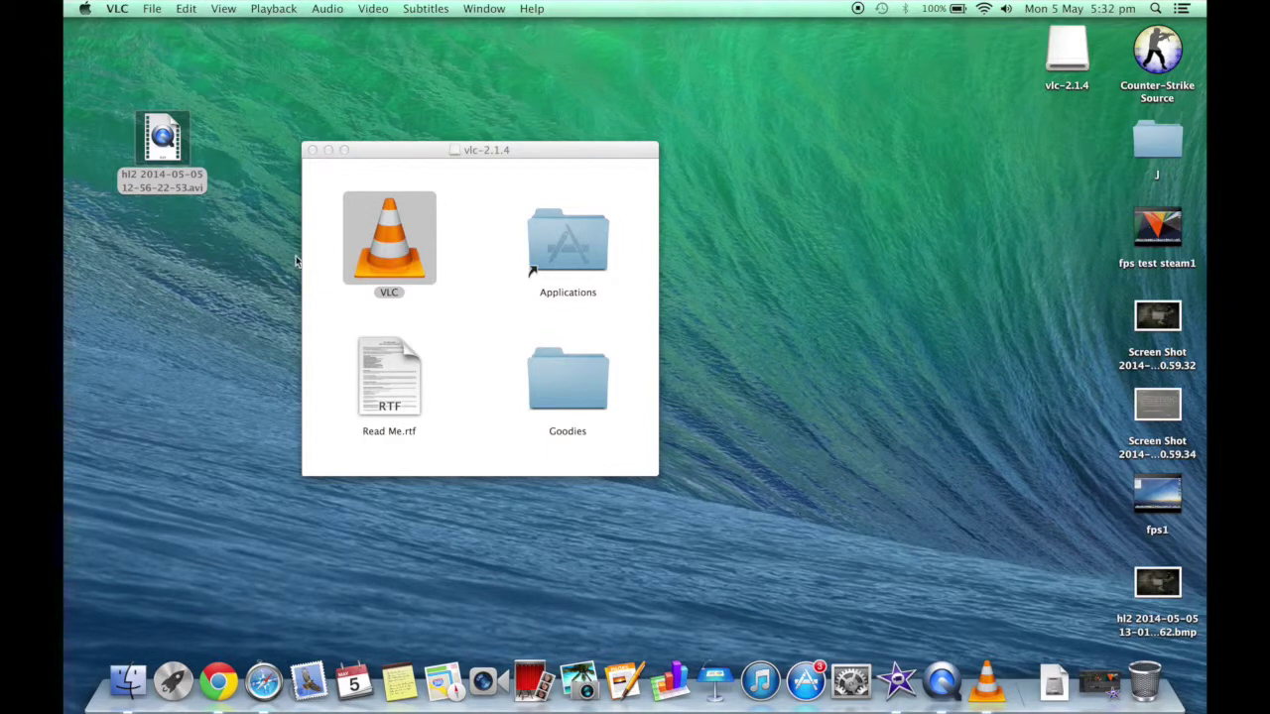
Step: Close the VLC disk image window, then launch Google Chrome and reposition its window
click(313, 150)
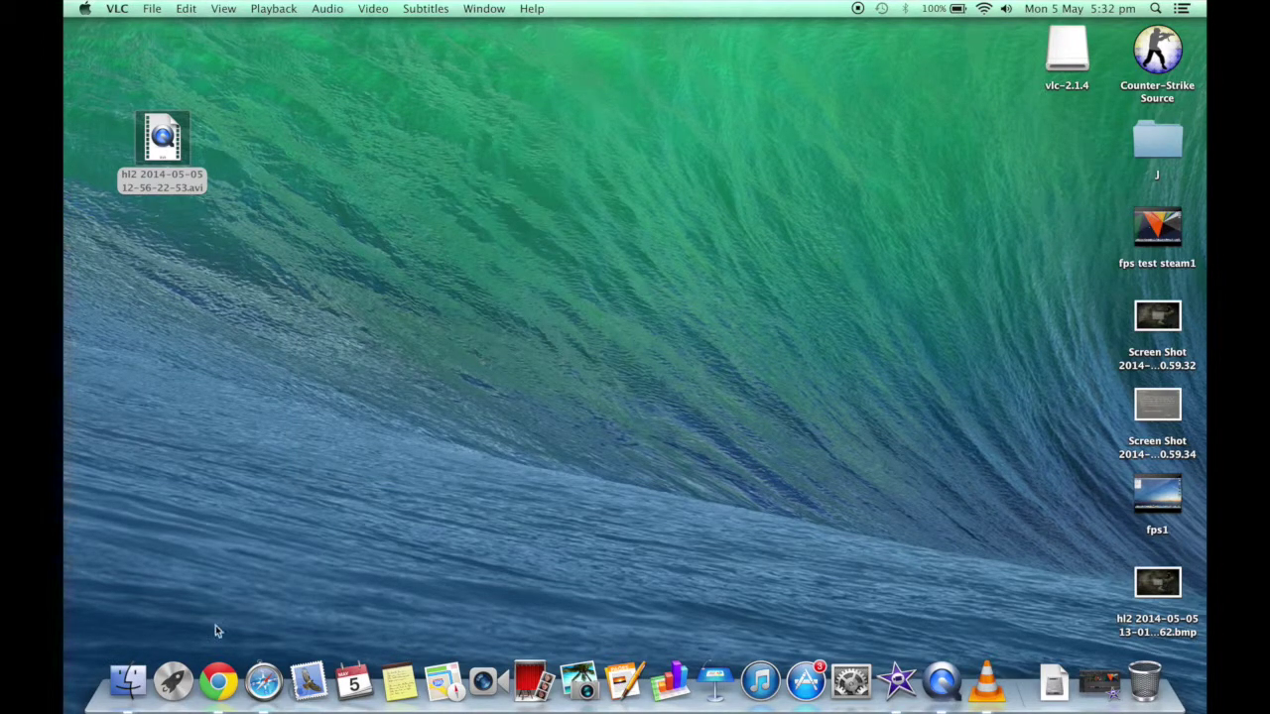
click(220, 680)
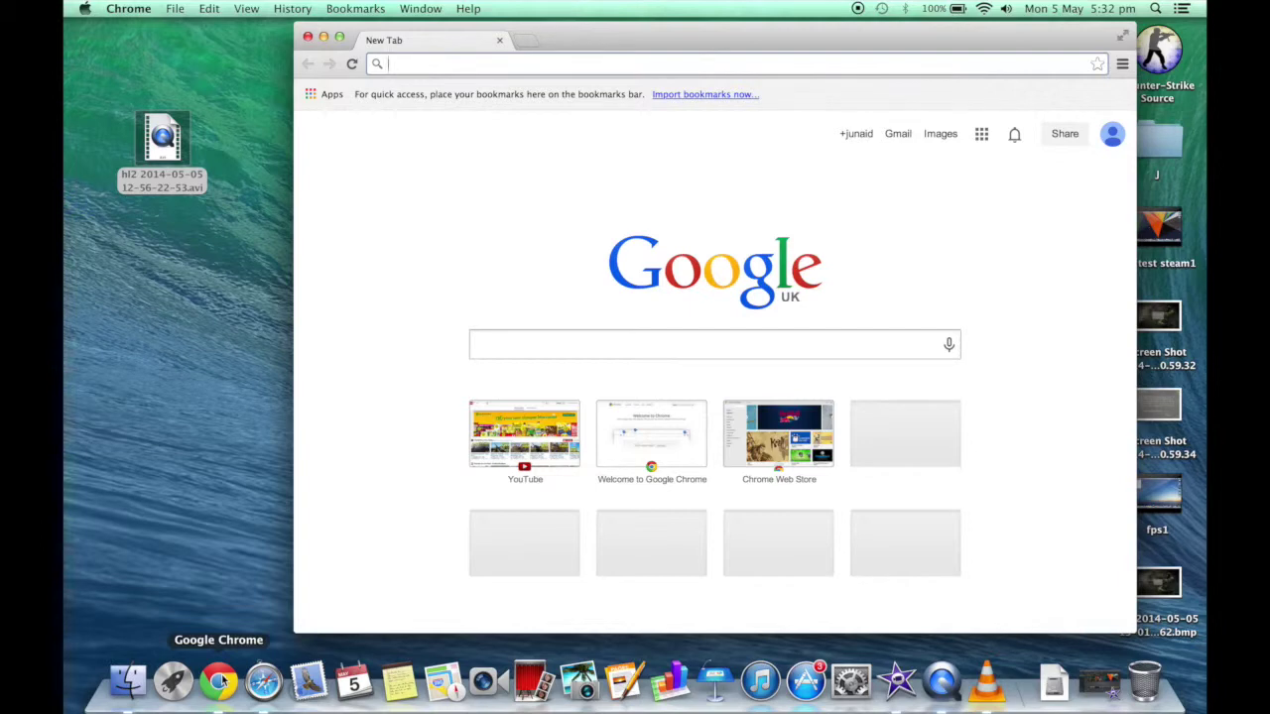
click(703, 37)
drag(703, 37, 649, 49)
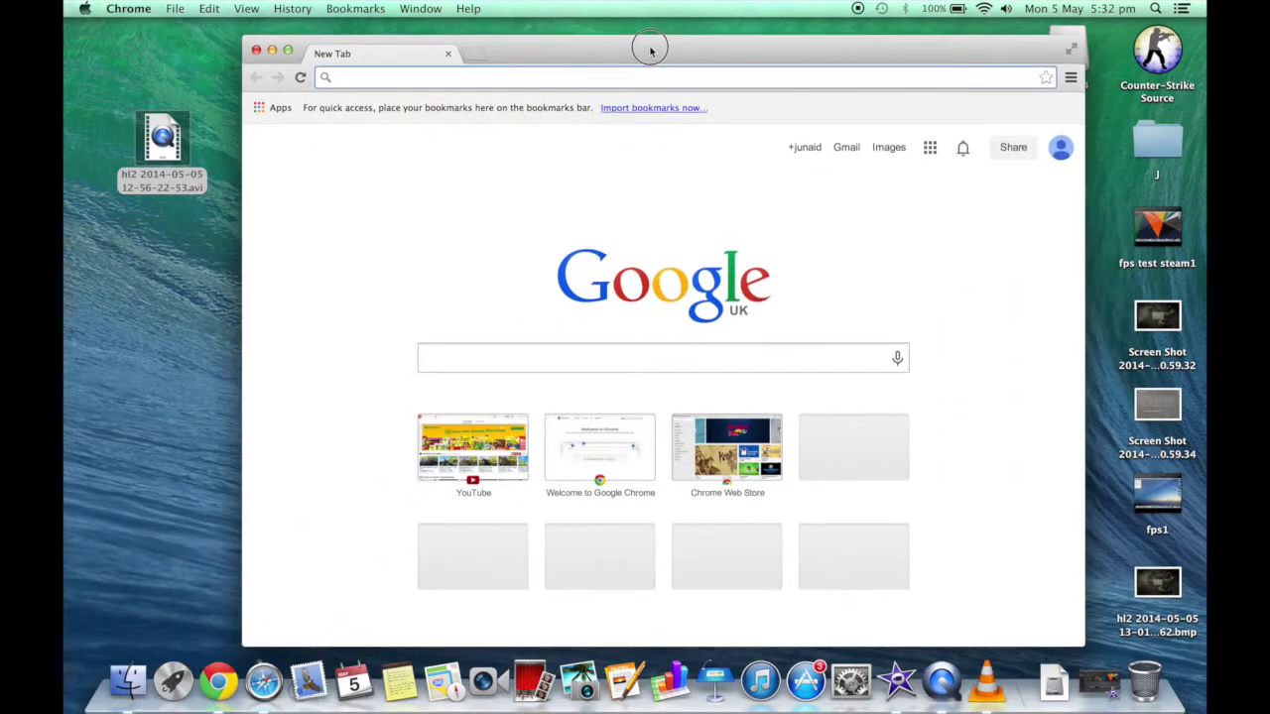
Step: Search for 'handbrake mac' and open the HandBrake: Downloads page on handbrake.fr
click(554, 74)
text(hand)
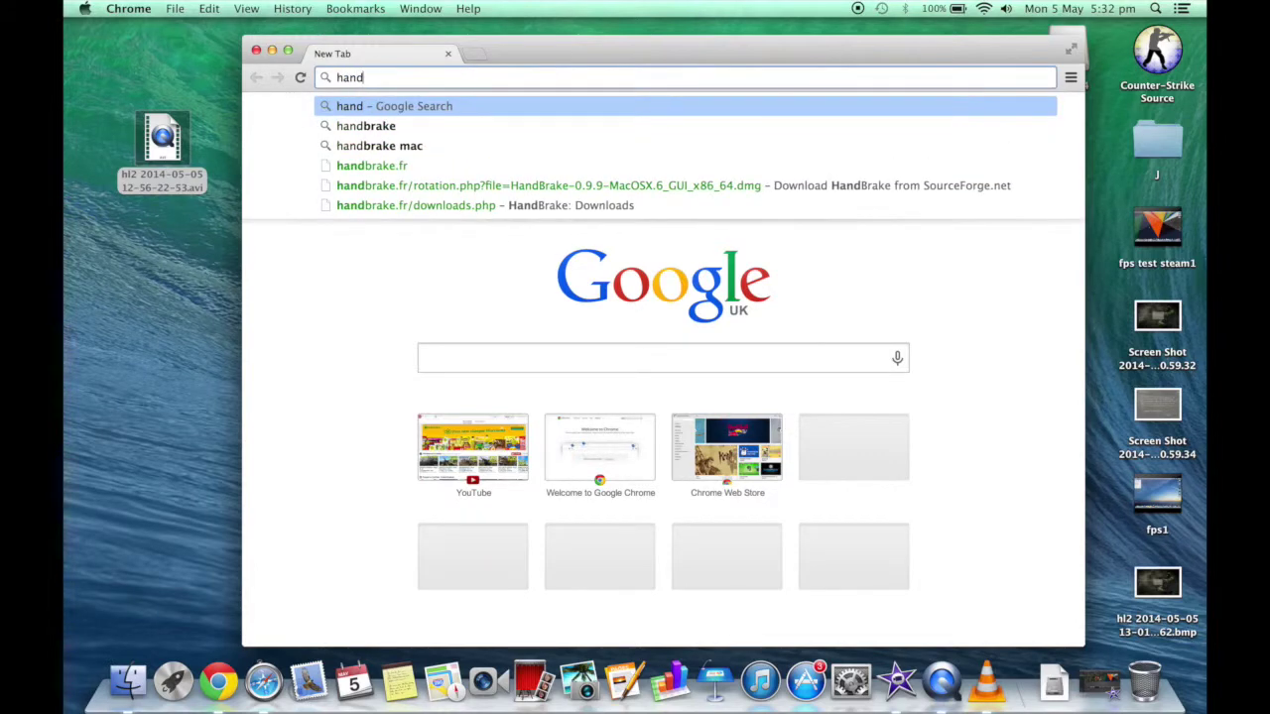
key(Down)
key(Down)
key(Return)
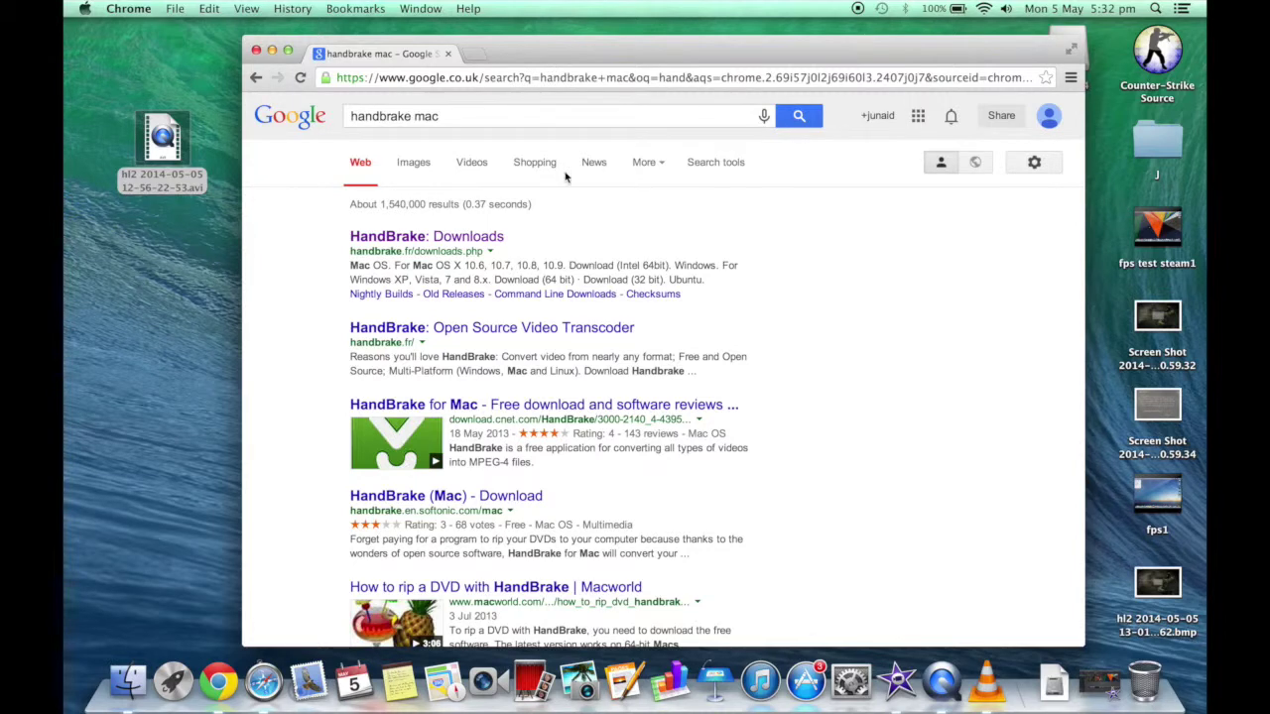
click(454, 242)
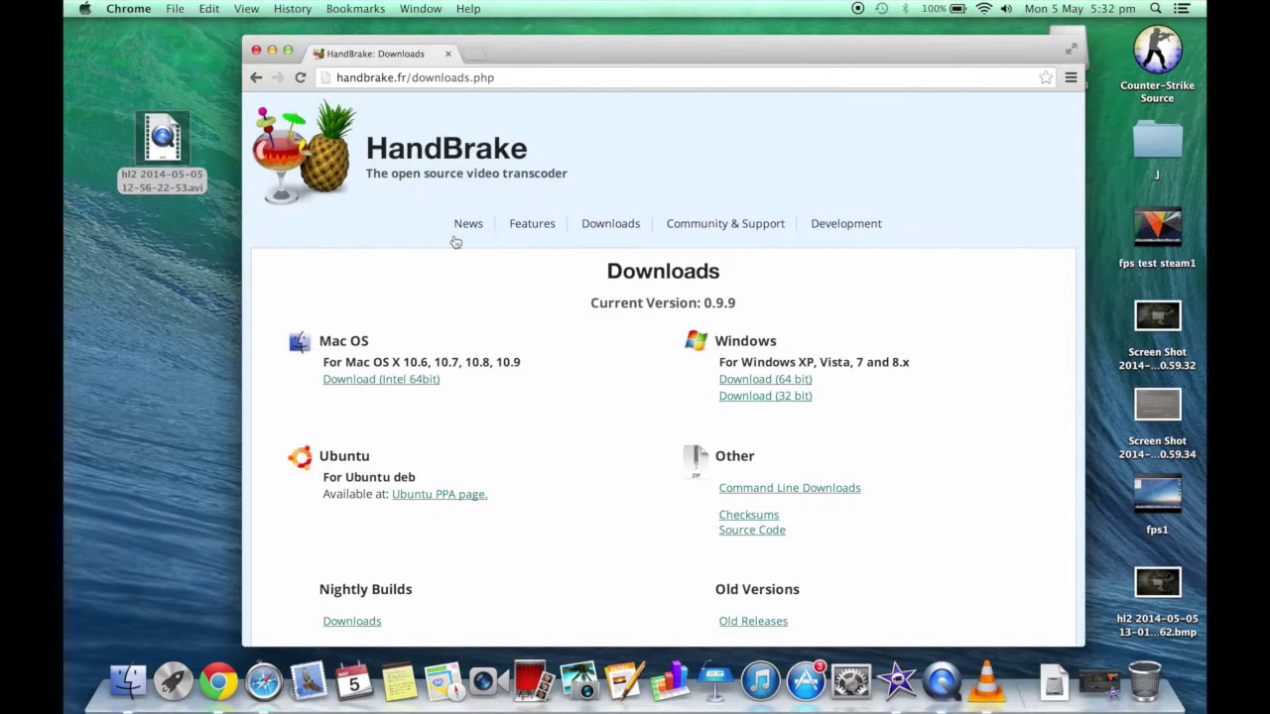
Step: Download HandBrake 0.9.9 for Mac OS (Intel 64bit) as a disk image
click(376, 387)
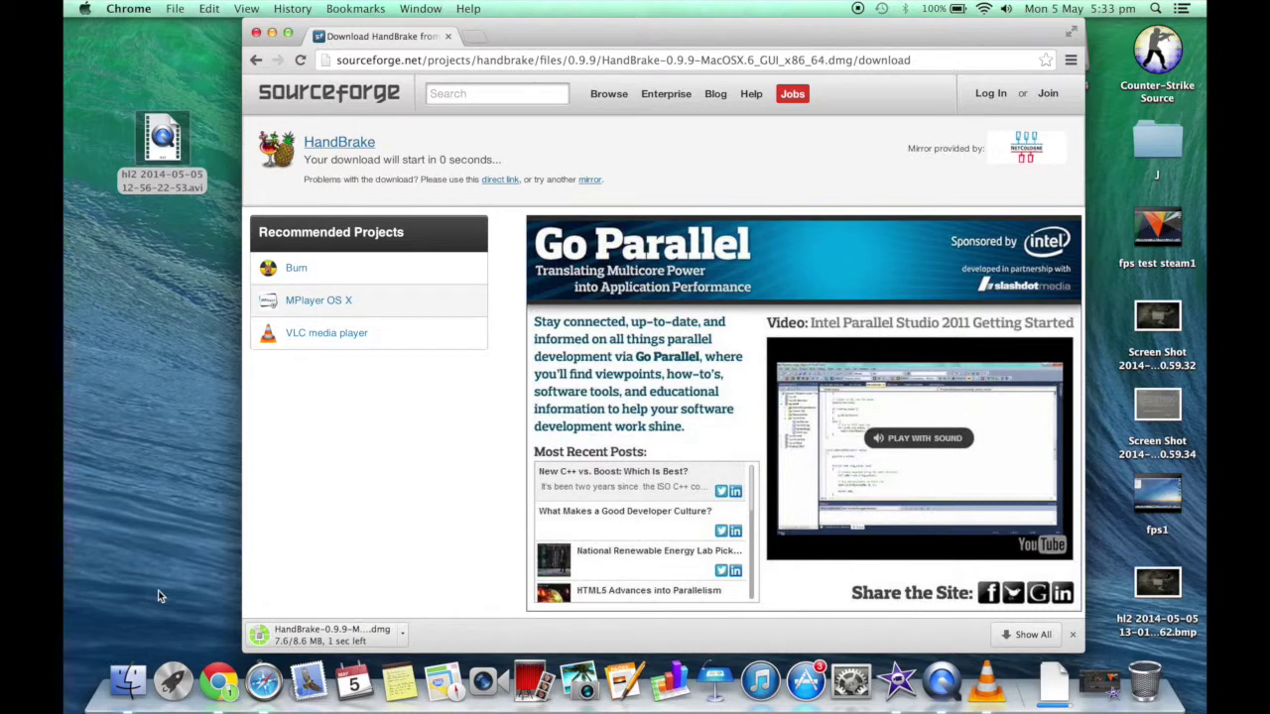
Step: Open the HandBrake disk image, close Chrome, and launch HandBrake with automatic update checks
click(324, 635)
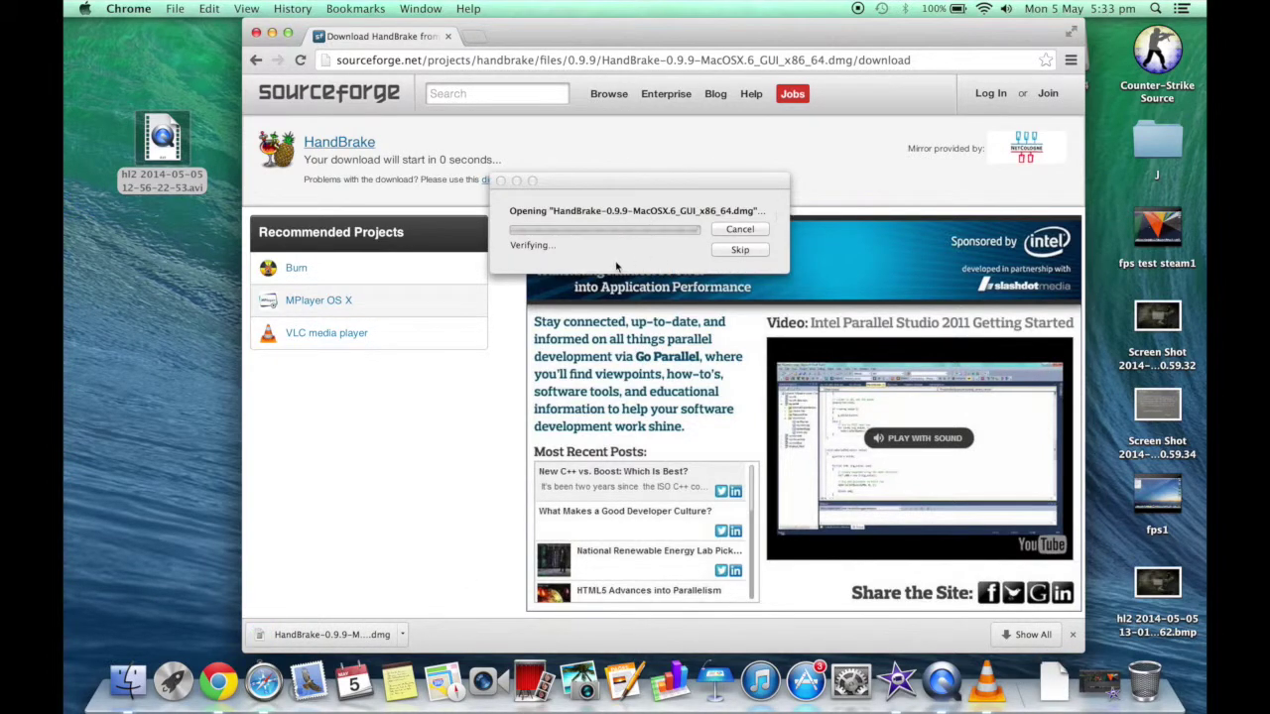
click(256, 33)
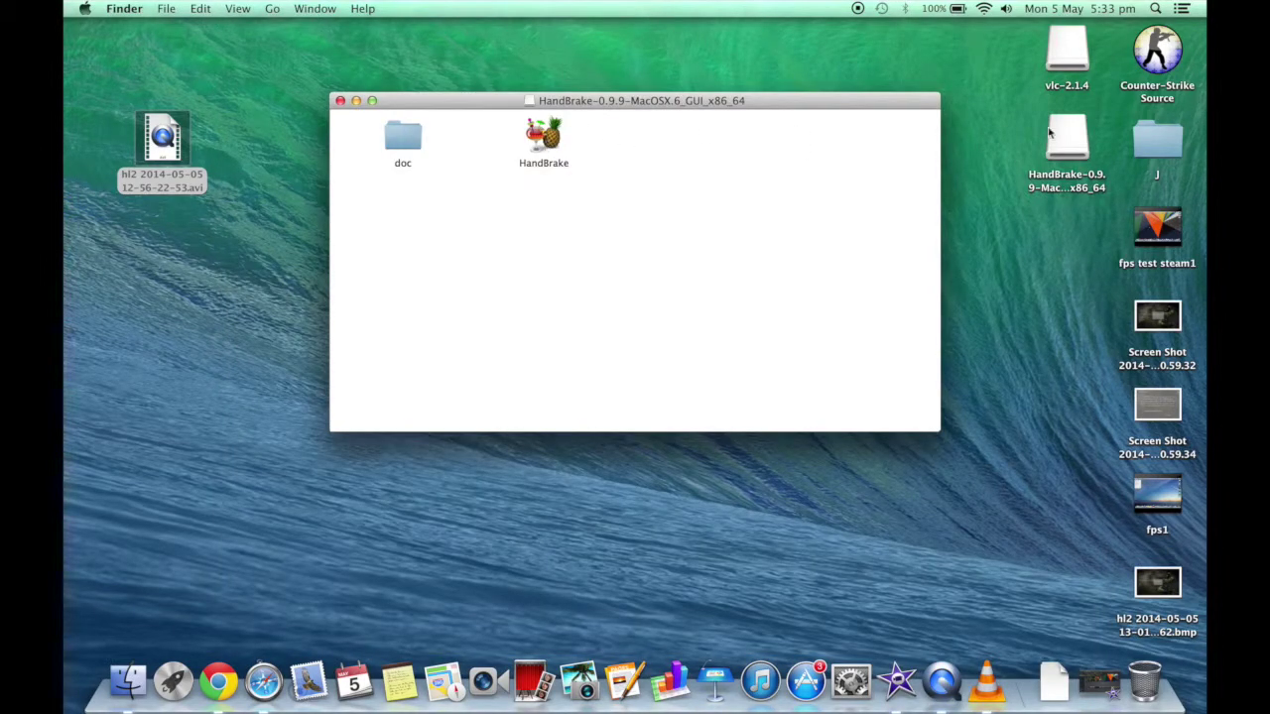
double_click(543, 136)
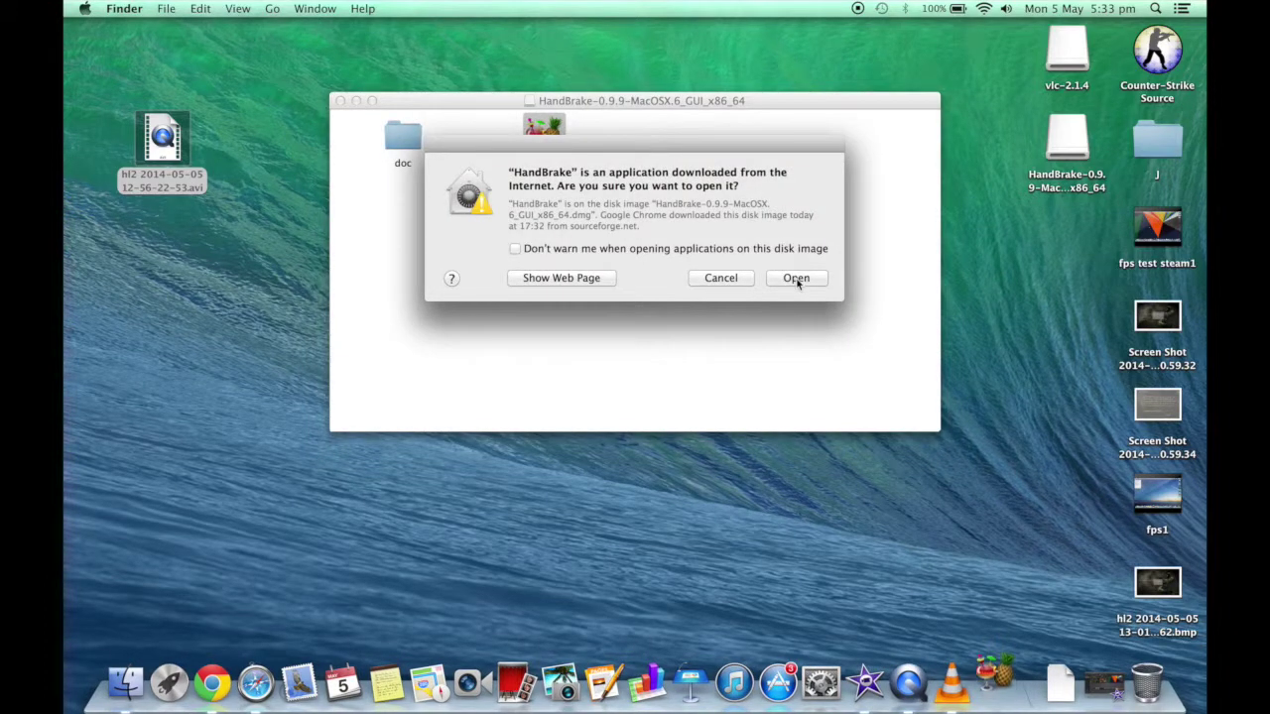
click(797, 281)
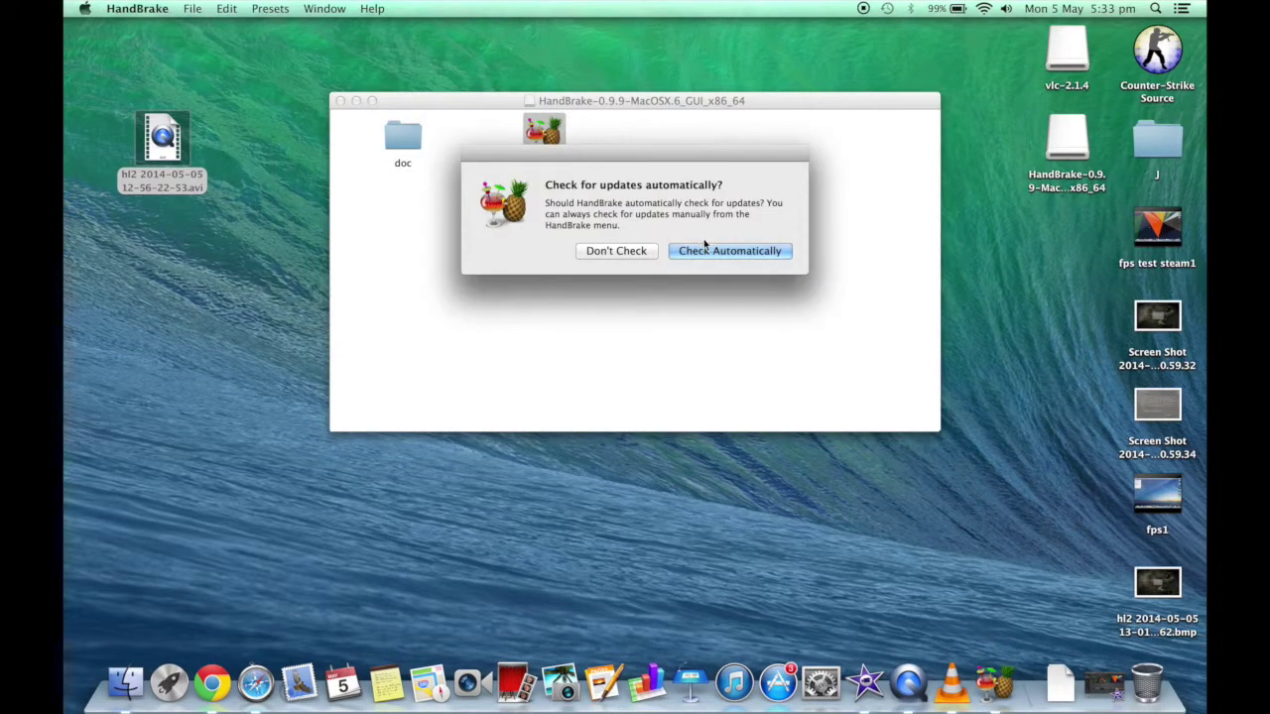
click(688, 253)
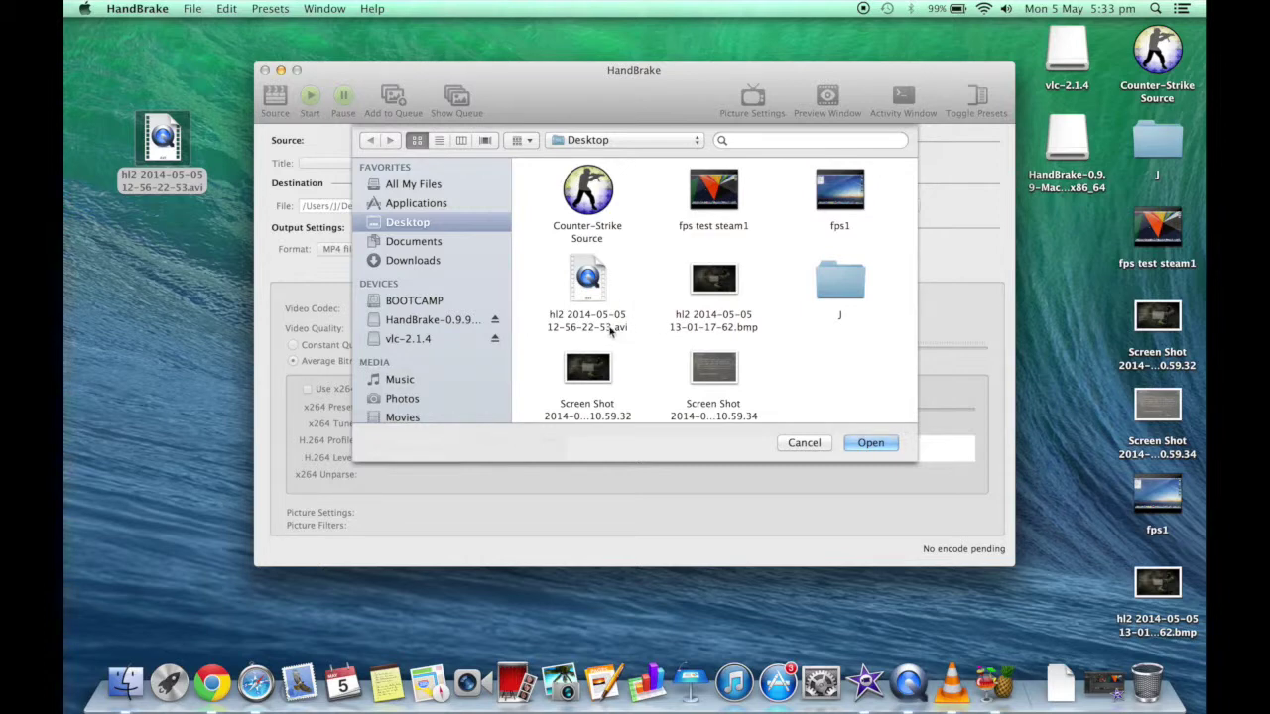
click(586, 289)
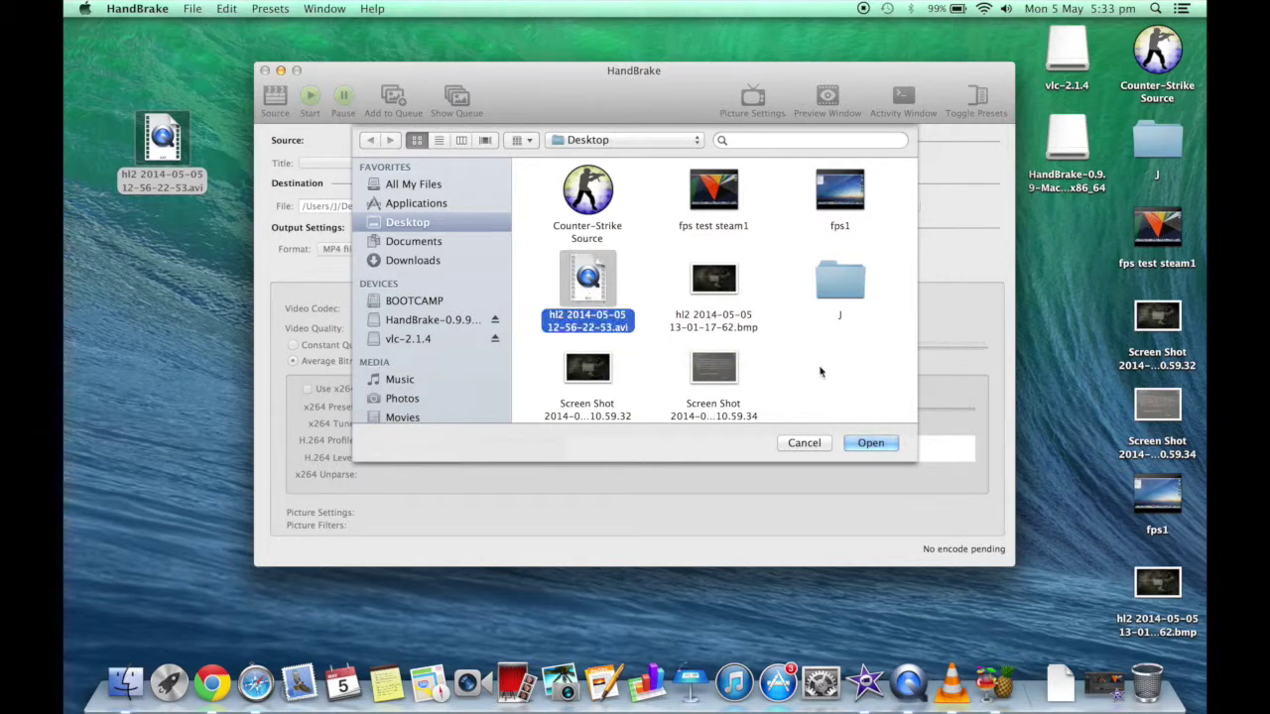
click(870, 443)
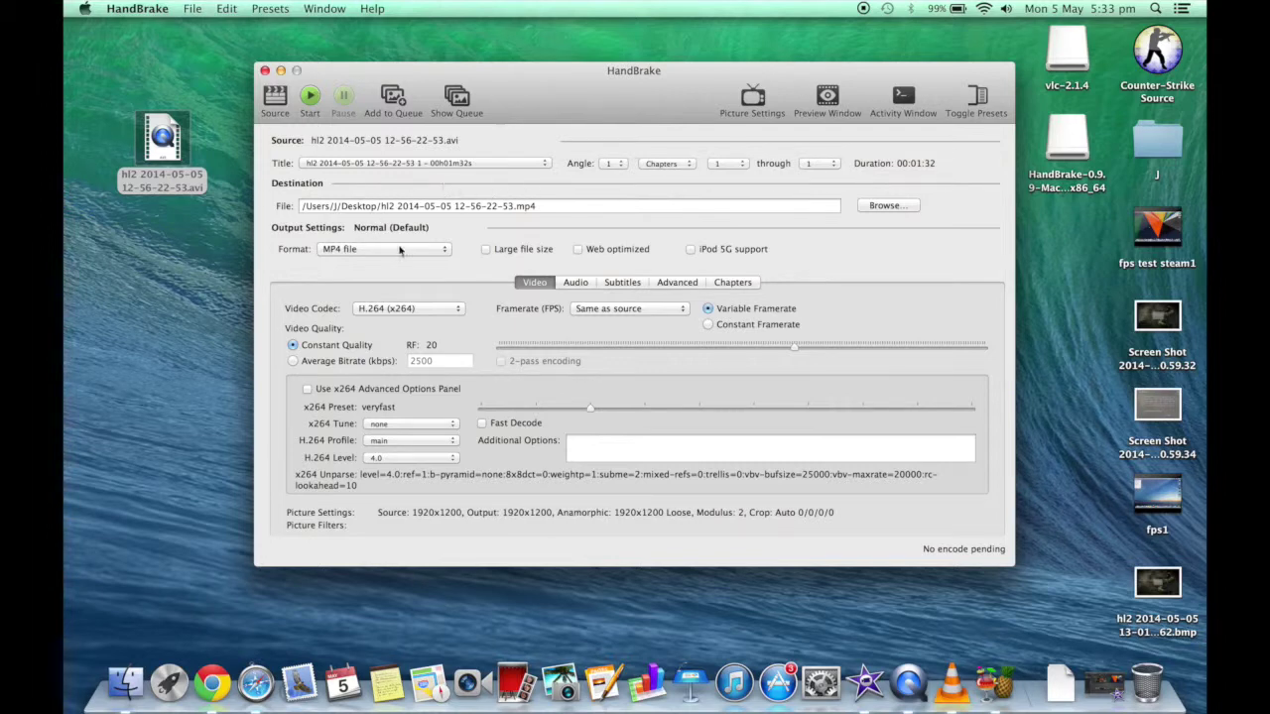
Step: Keep MP4 file as format, review Audio, Subtitles, Advanced and Chapters settings, then start encoding
click(410, 254)
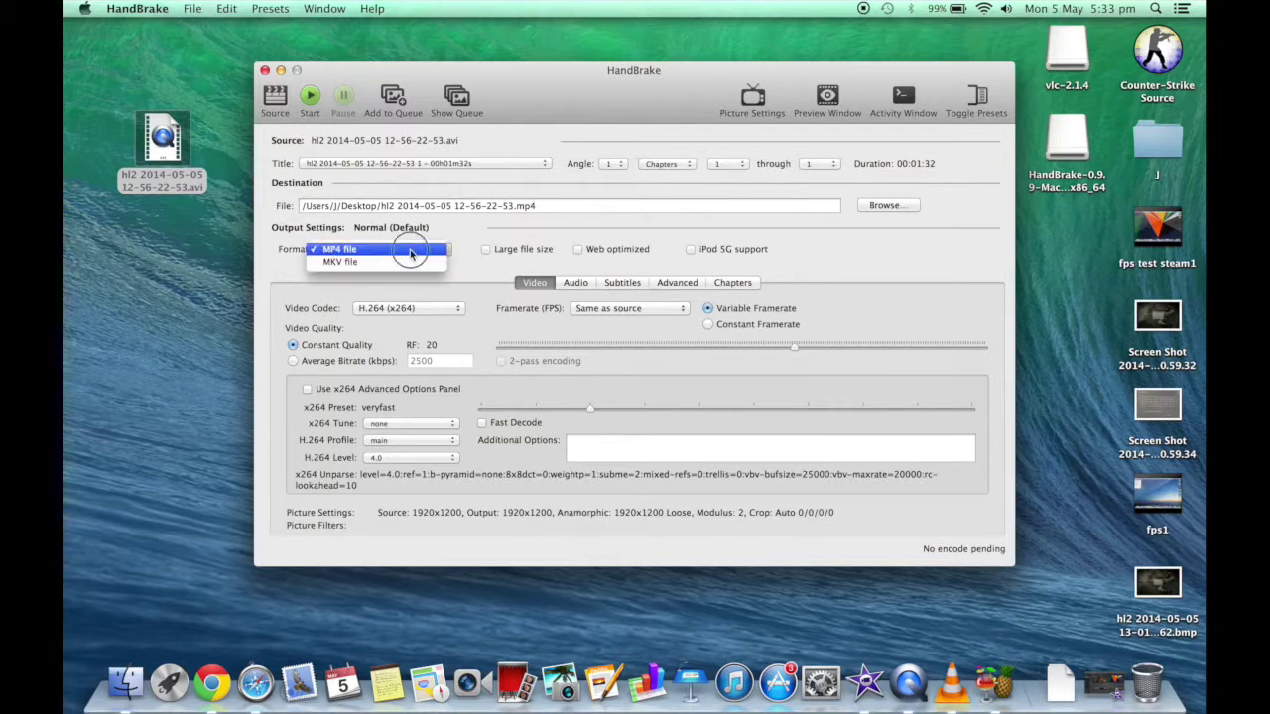
click(410, 254)
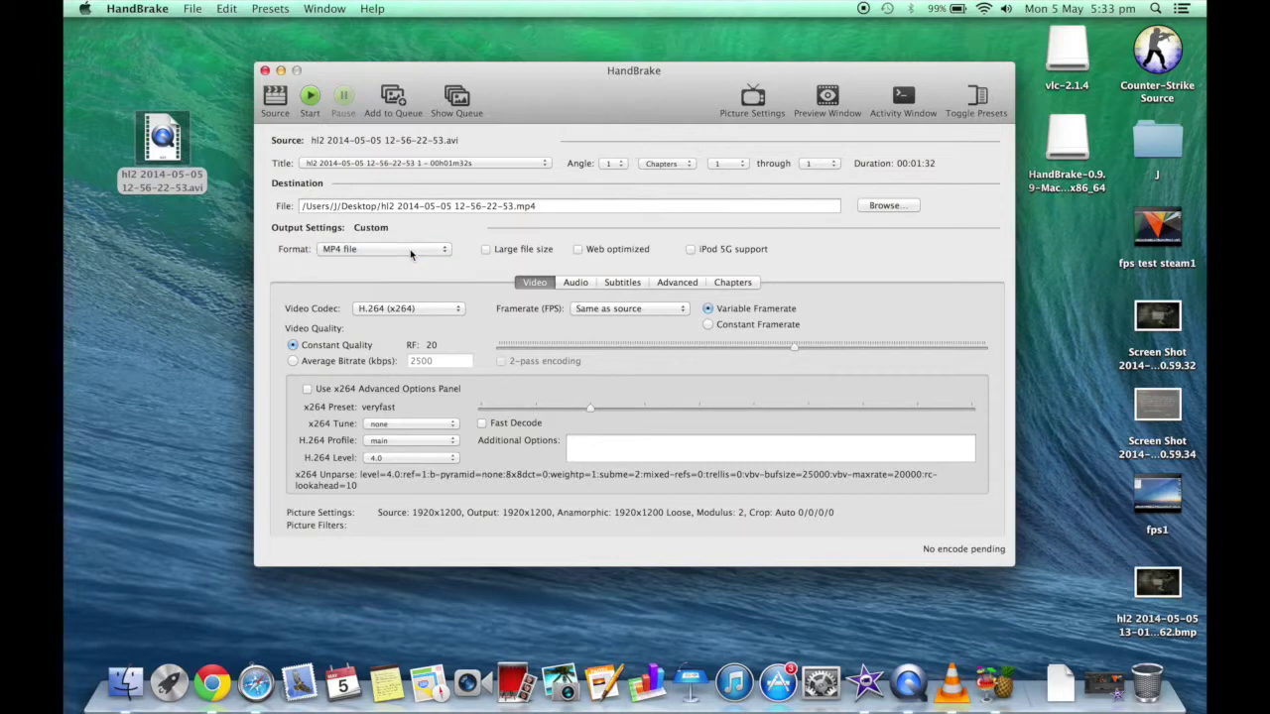
click(575, 282)
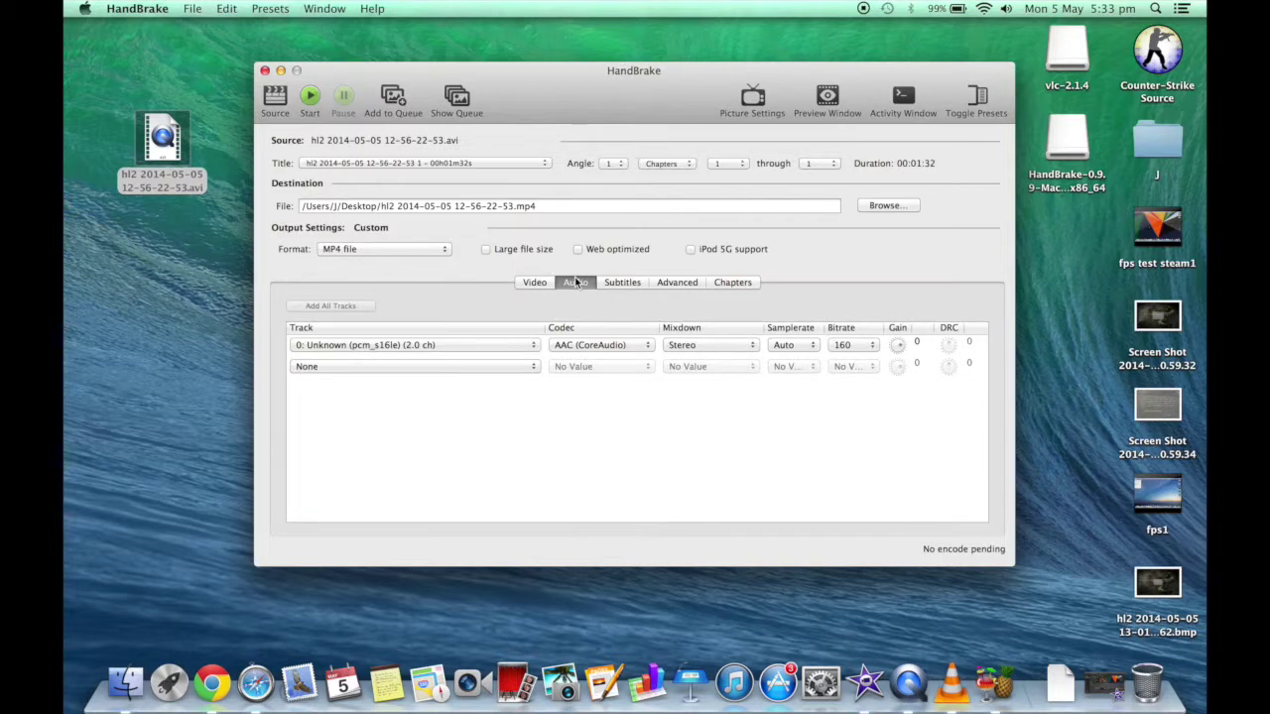
click(625, 287)
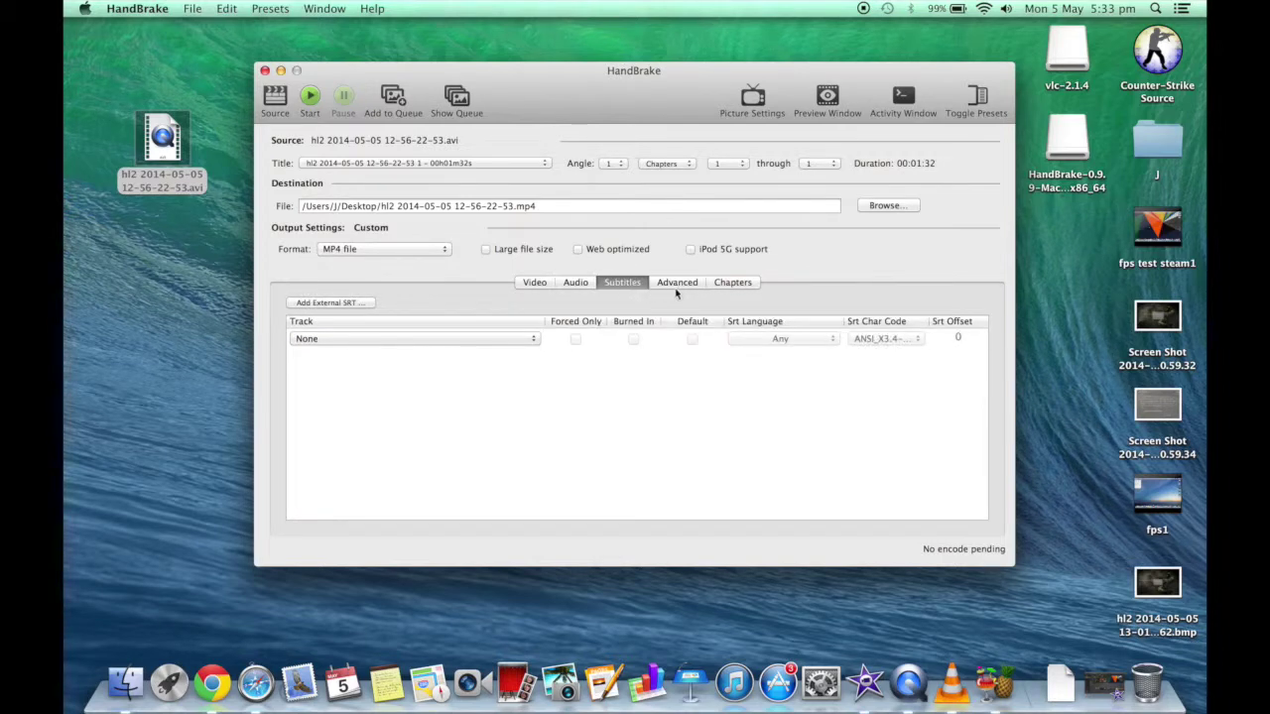
click(681, 287)
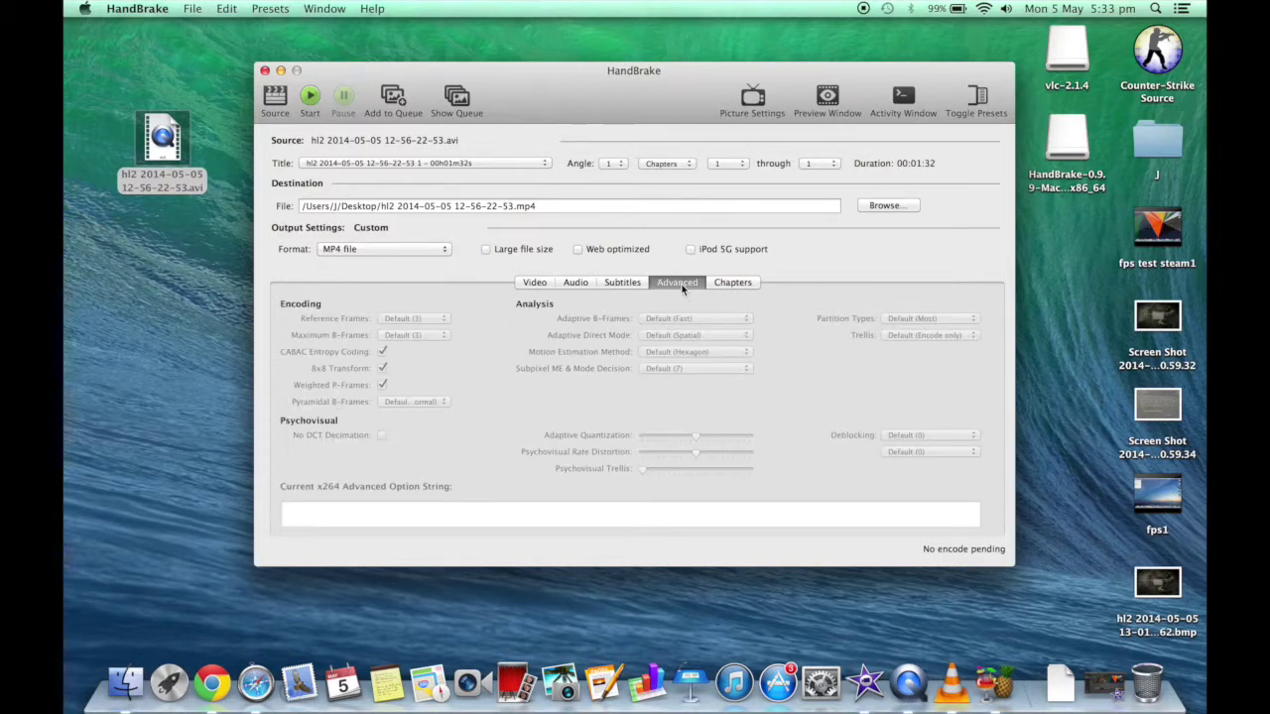
click(734, 283)
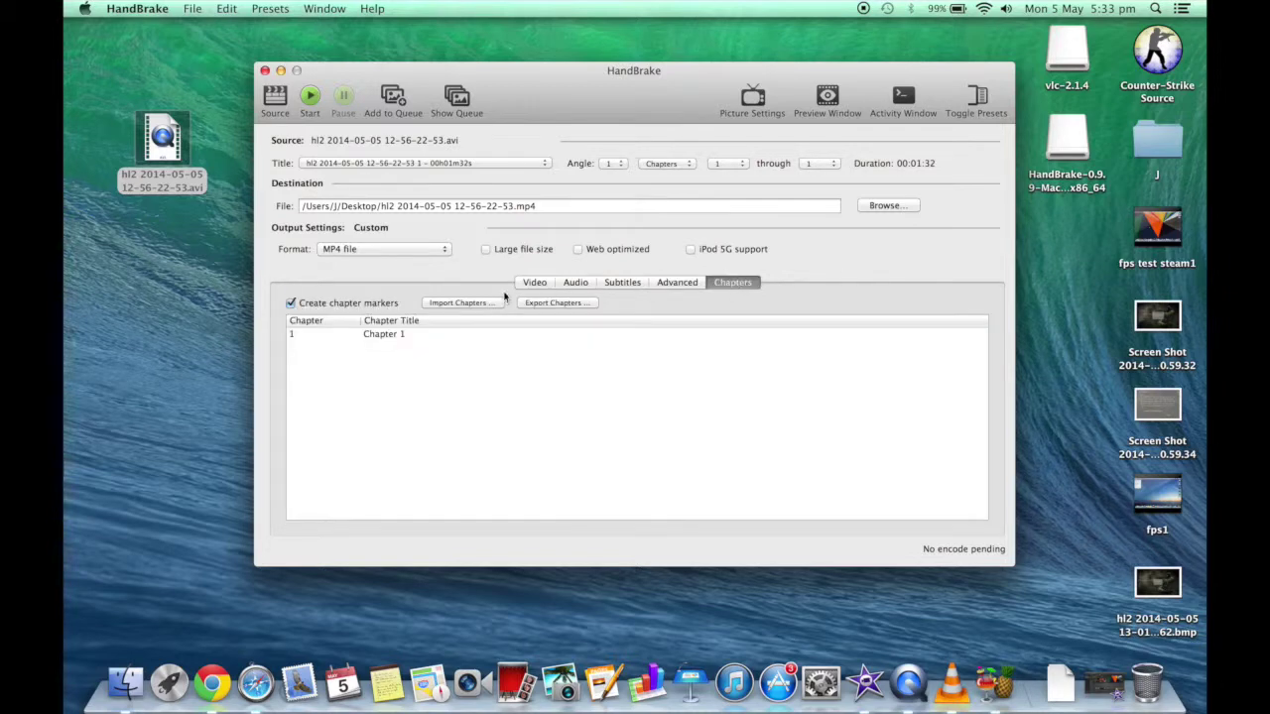
click(533, 284)
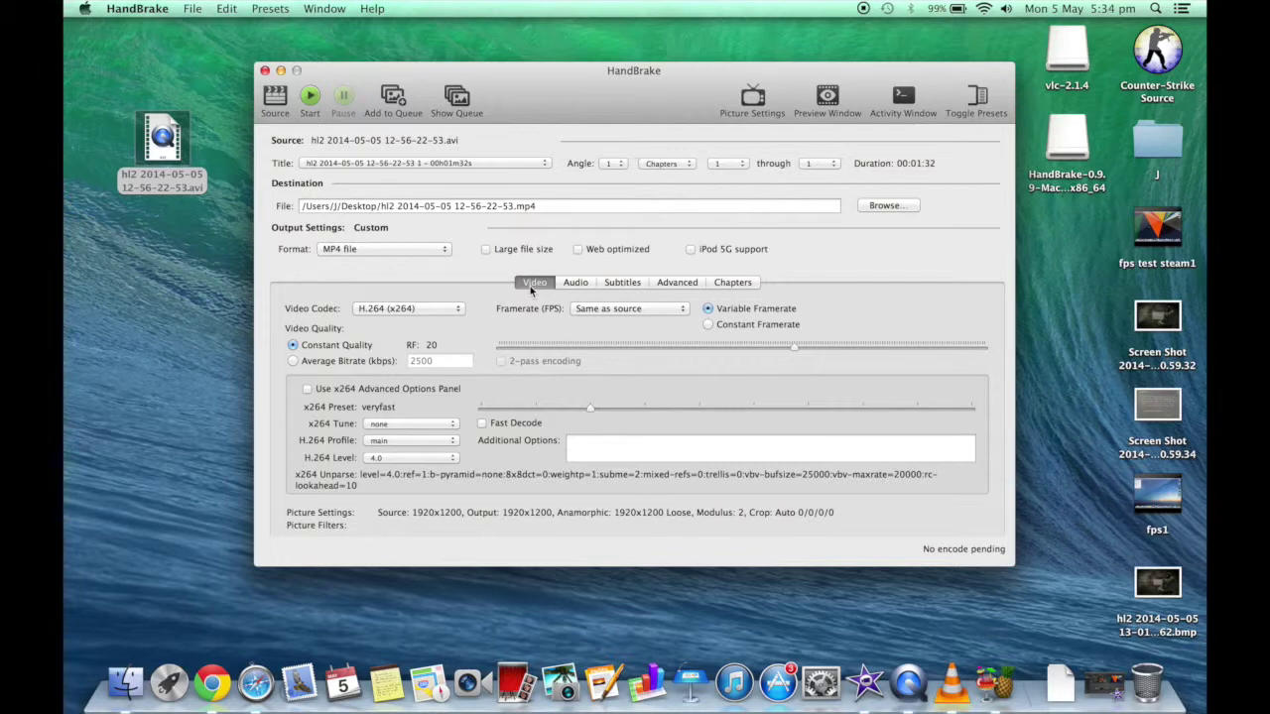
click(311, 95)
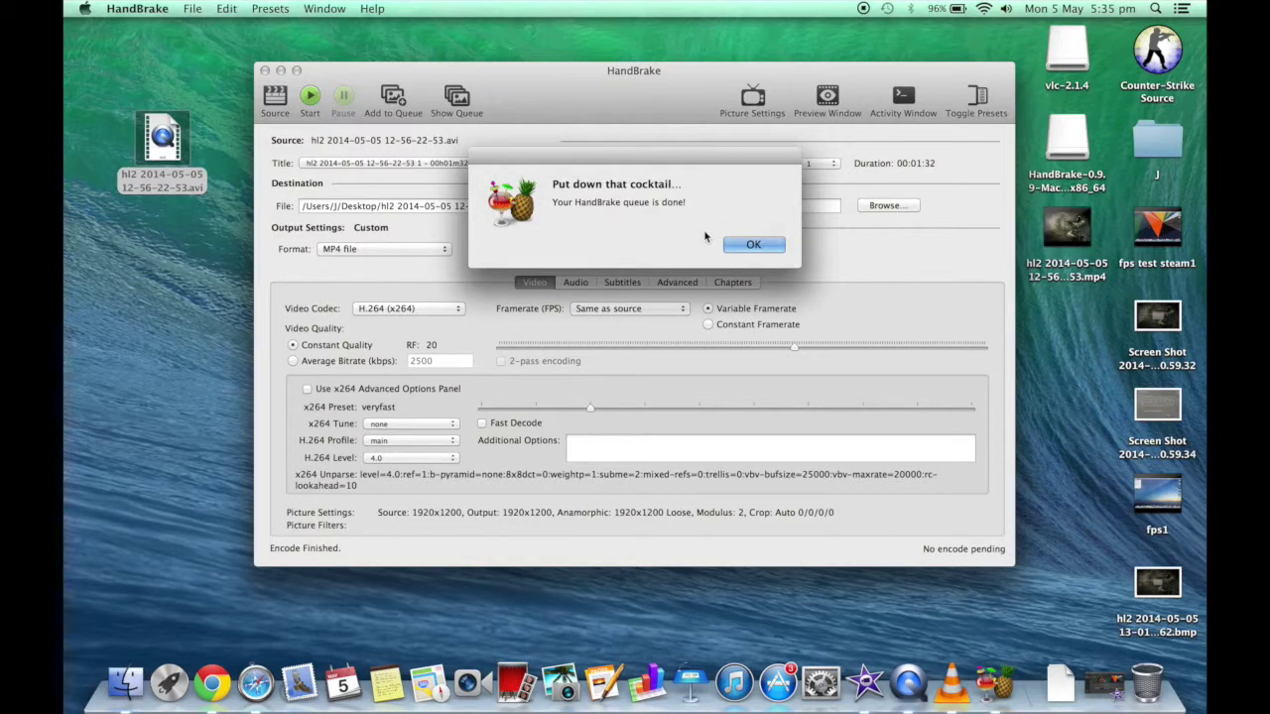
Step: Dismiss the queue-finished notice after the MP4 encode completes
click(735, 252)
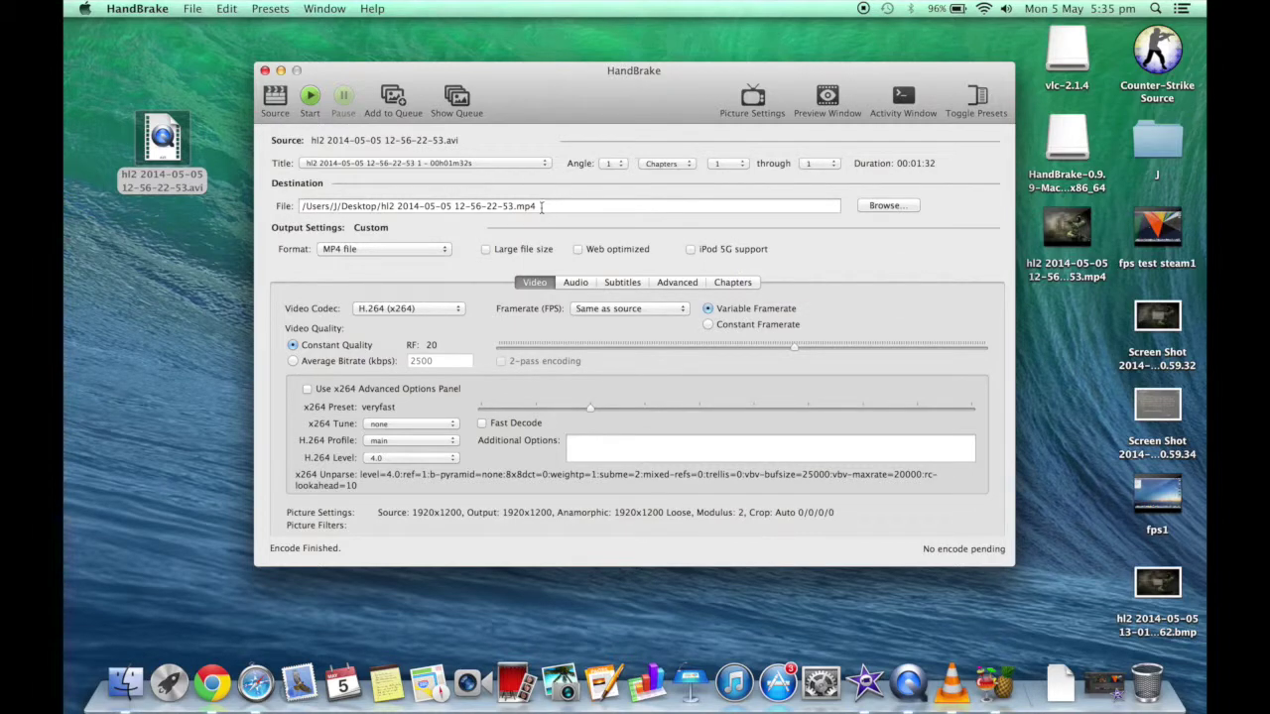
mouse_move(1079, 253)
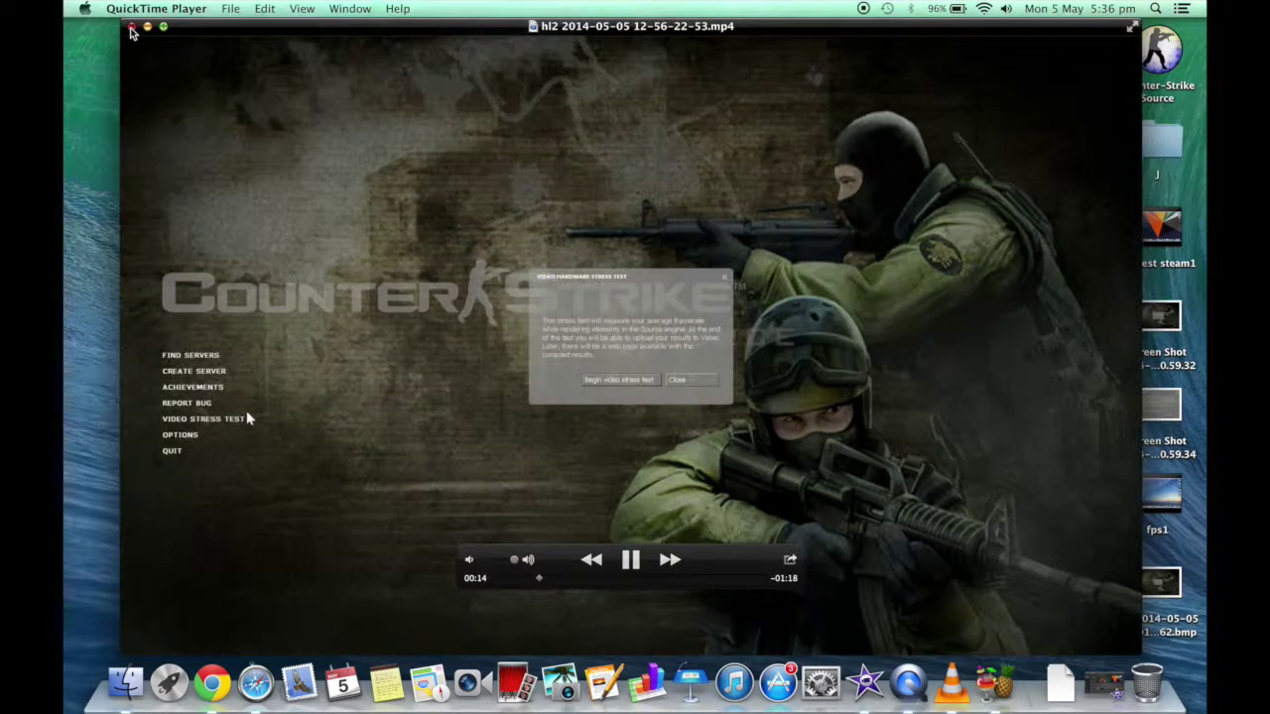
click(131, 27)
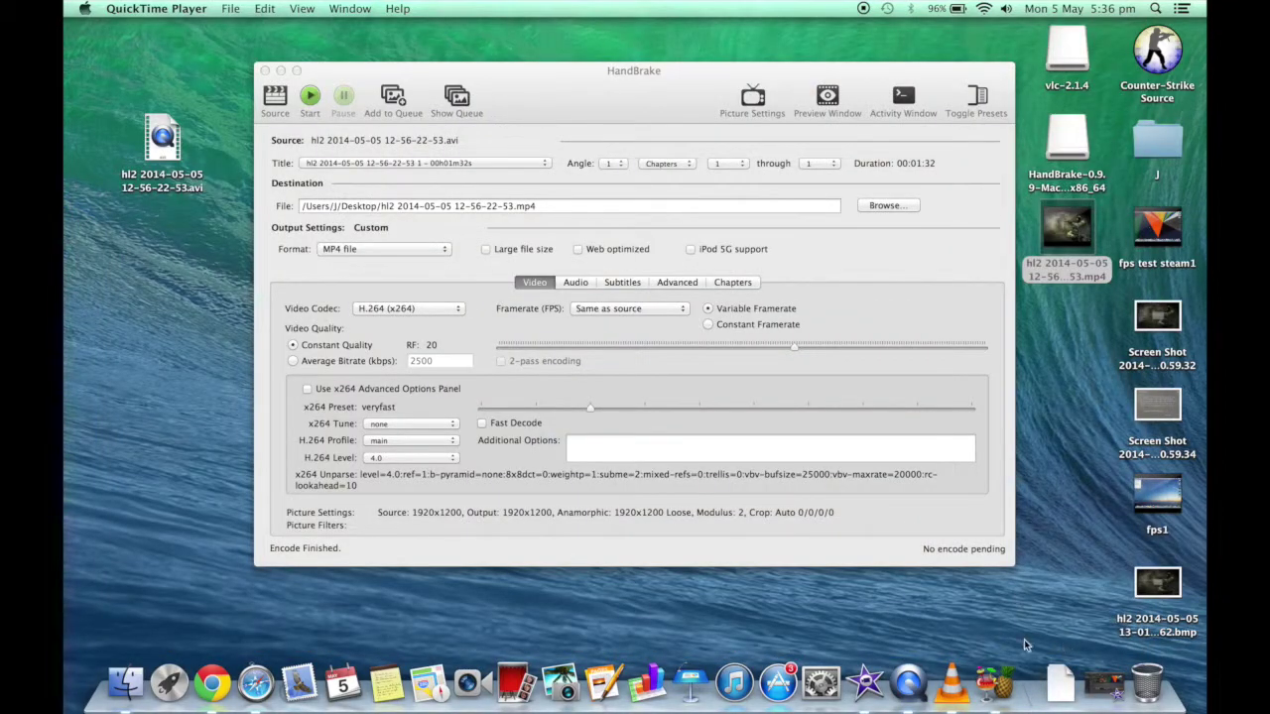